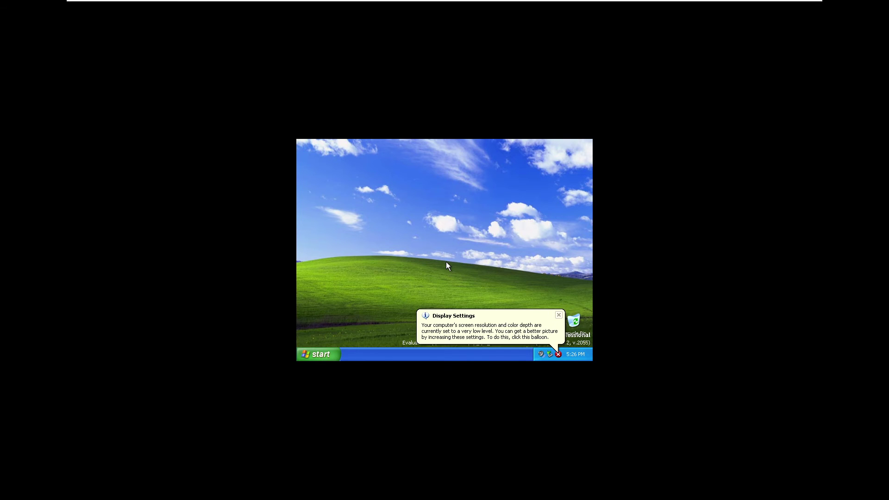
- Let Windows adjust the low screen resolution automatically and keep the new display settings
{"action": "left_click", "coordinate": [558, 354]}
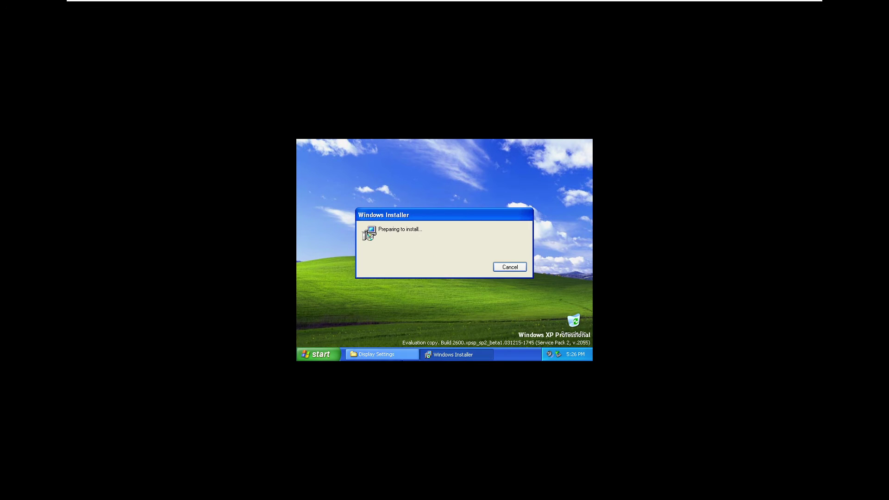
{"action": "left_click", "coordinate": [455, 263]}
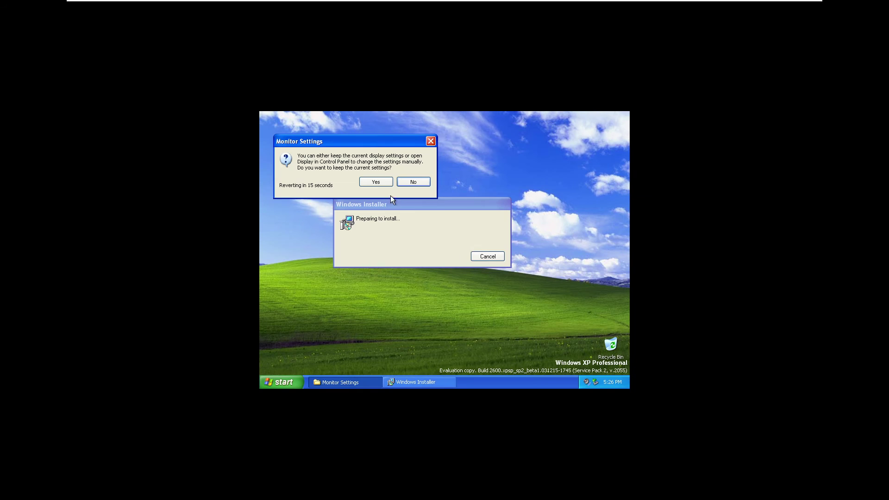
{"action": "left_click", "coordinate": [371, 181]}
{"action": "left_click", "coordinate": [521, 158]}
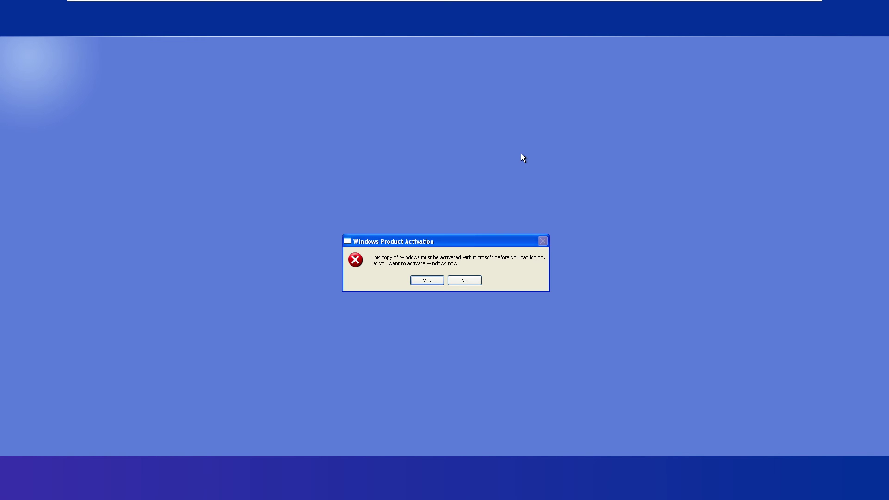
- Decline product activation, restart the guest machine into Safe Mode and proceed to its desktop
{"action": "left_click", "coordinate": [470, 282]}
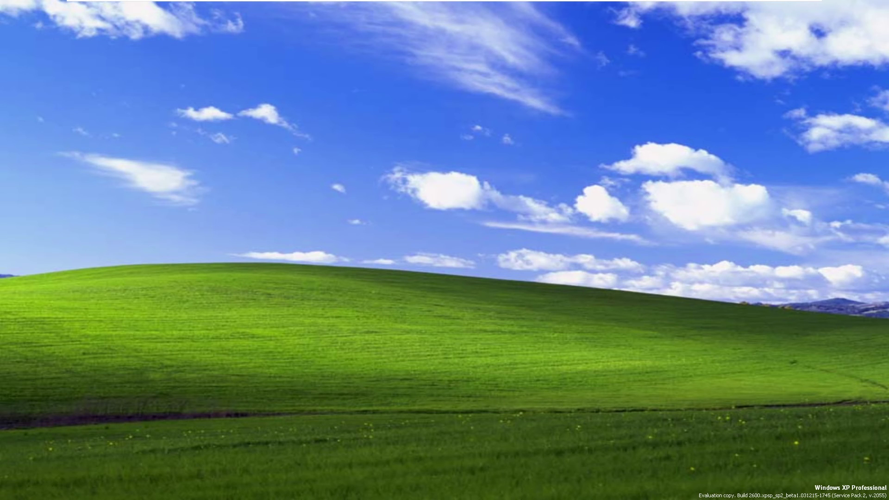
{"action": "mouse_move", "coordinate": [337, 3]}
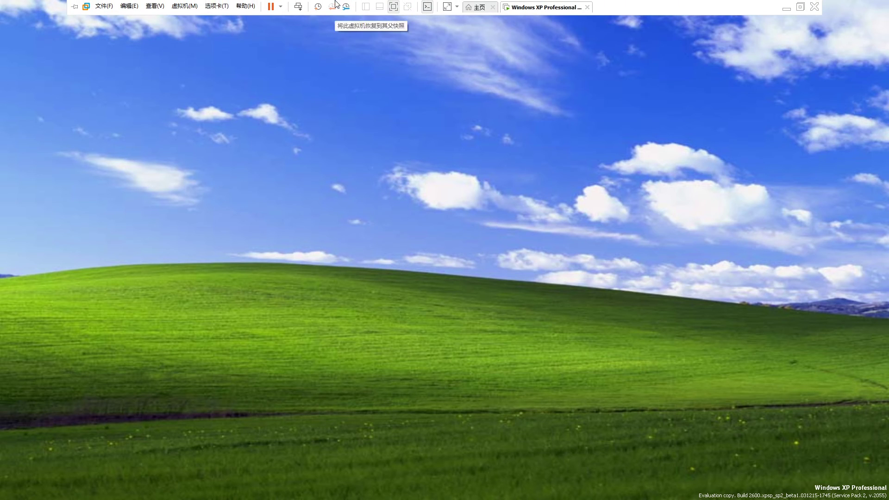
{"action": "left_click", "coordinate": [280, 6]}
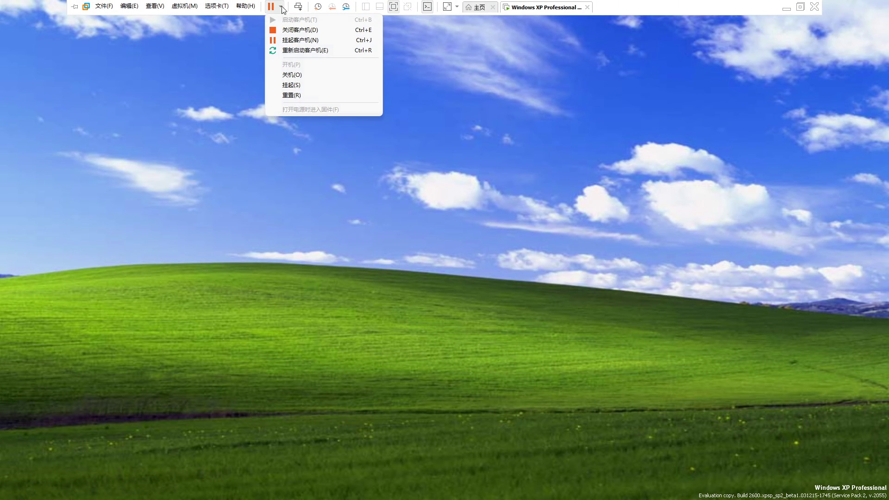
{"action": "left_click", "coordinate": [297, 51]}
{"action": "key", "text": "F8"}
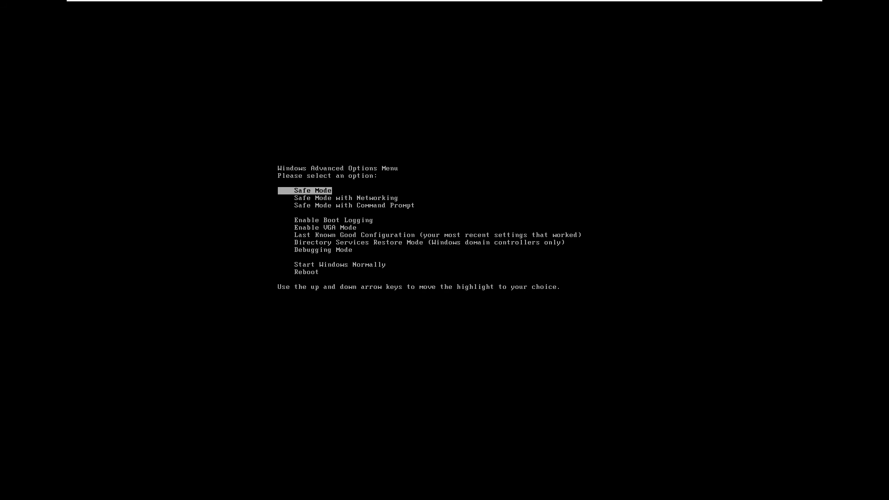
{"action": "key", "text": "Return"}
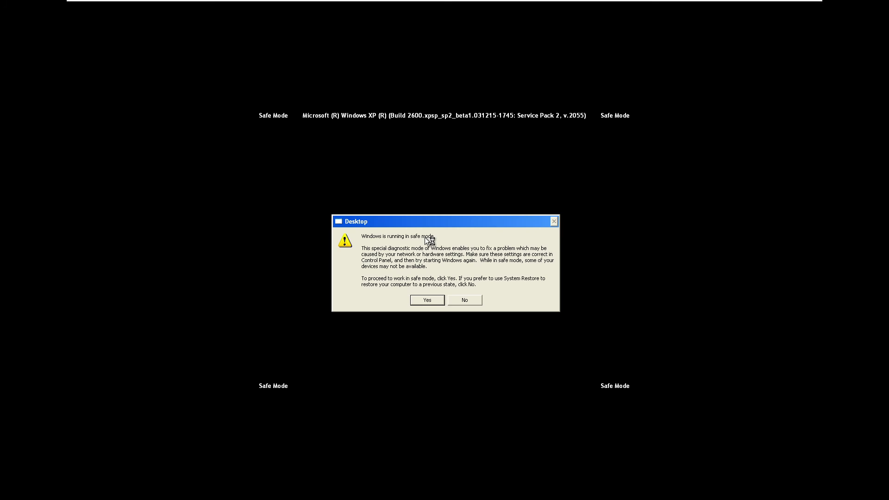
{"action": "left_click", "coordinate": [418, 301]}
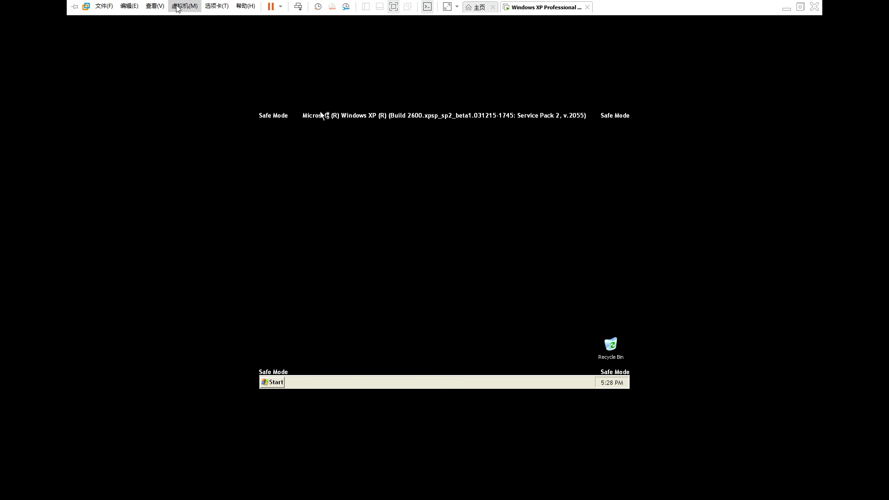
- Set the virtual machine's CD/DVD drive to use the ISO image 激活&拆弹工具.iso from drive E
{"action": "left_click", "coordinate": [184, 5]}
{"action": "mouse_move", "coordinate": [272, 31]}
{"action": "mouse_move", "coordinate": [384, 28]}
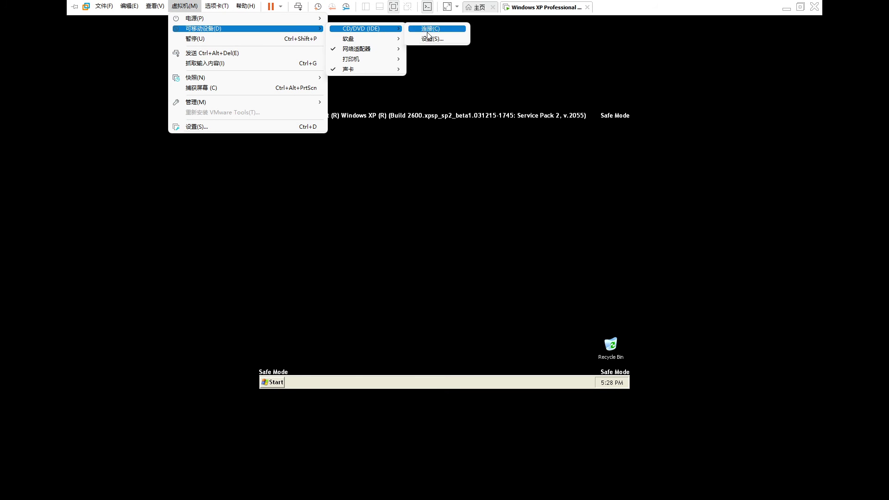
{"action": "left_click", "coordinate": [431, 37]}
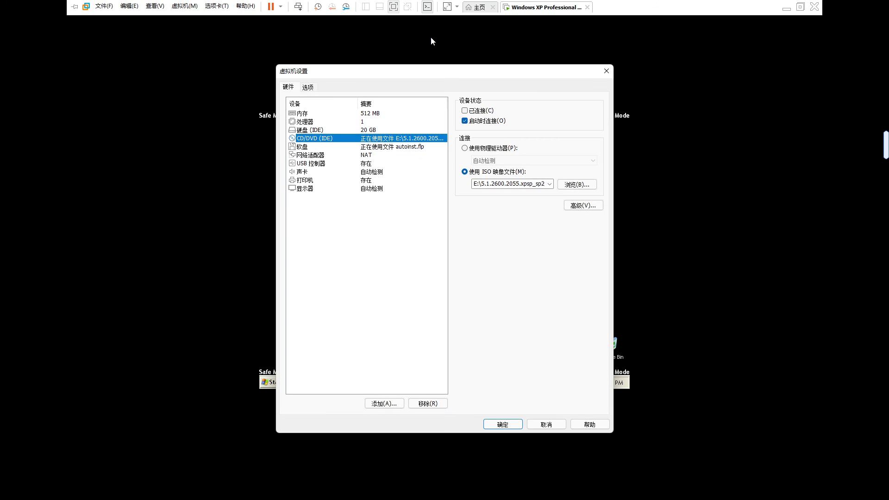
{"action": "left_click", "coordinate": [581, 186]}
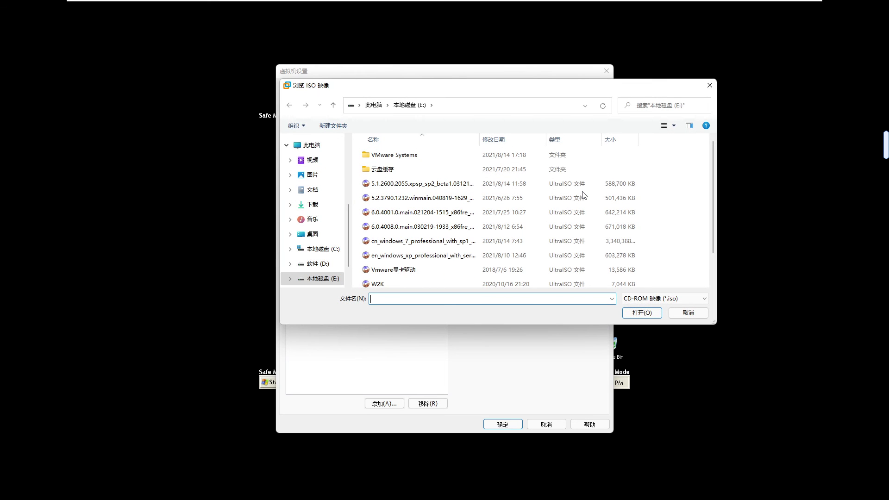
{"action": "scroll", "coordinate": [417, 234], "scroll_direction": "down", "scroll_amount": 1}
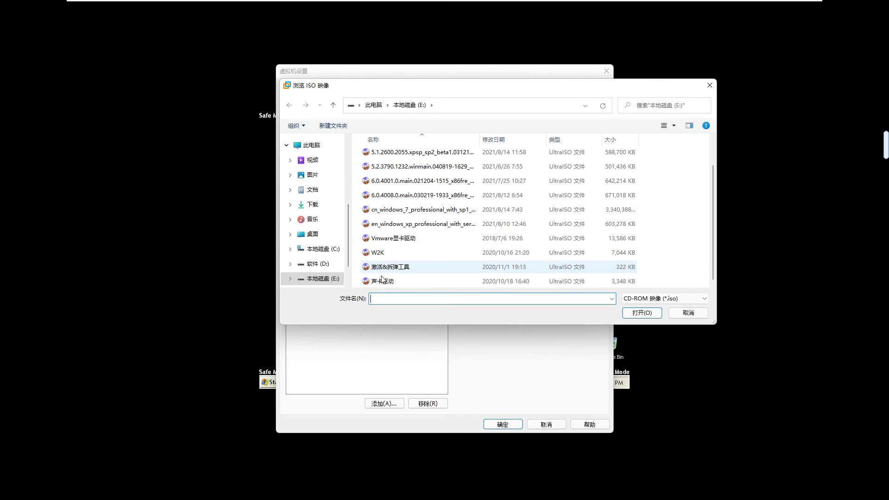
{"action": "double_click", "coordinate": [382, 267]}
{"action": "left_click", "coordinate": [502, 424]}
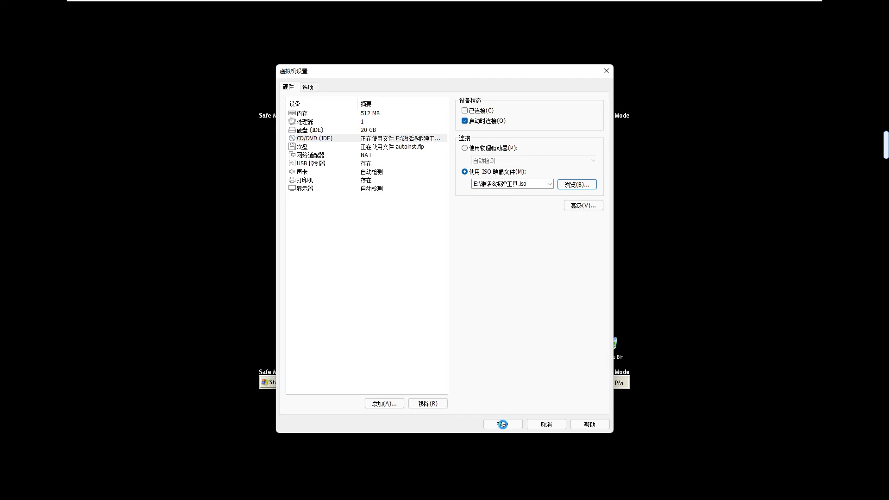
{"action": "left_click", "coordinate": [274, 383]}
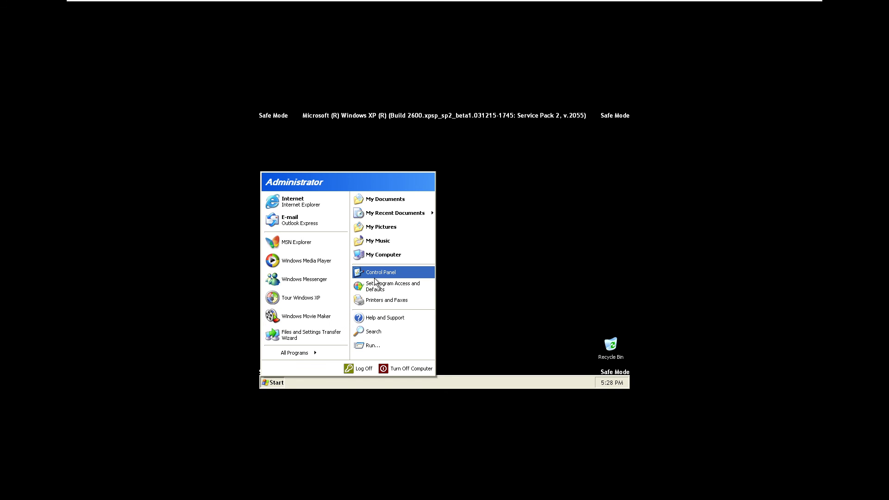
{"action": "left_click", "coordinate": [375, 276]}
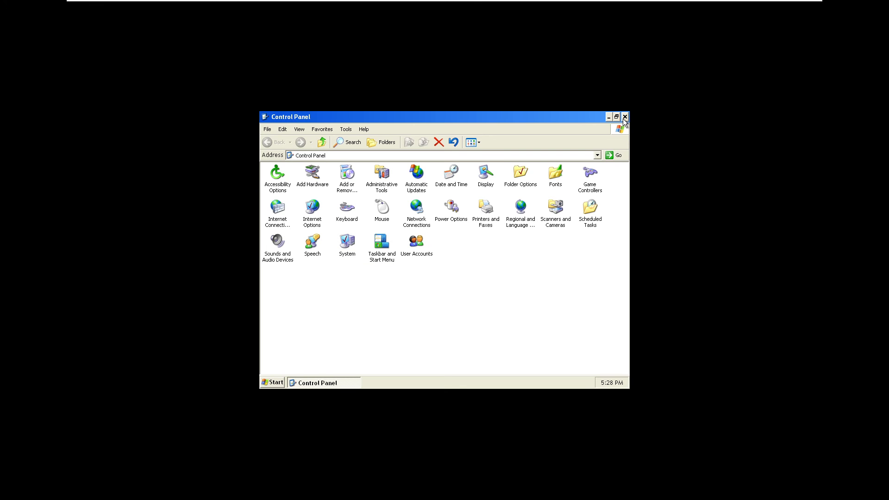
{"action": "left_click", "coordinate": [624, 117]}
- Open My Computer and connect the virtual machine's CD/DVD drive
{"action": "left_click", "coordinate": [274, 382]}
{"action": "left_click", "coordinate": [381, 257]}
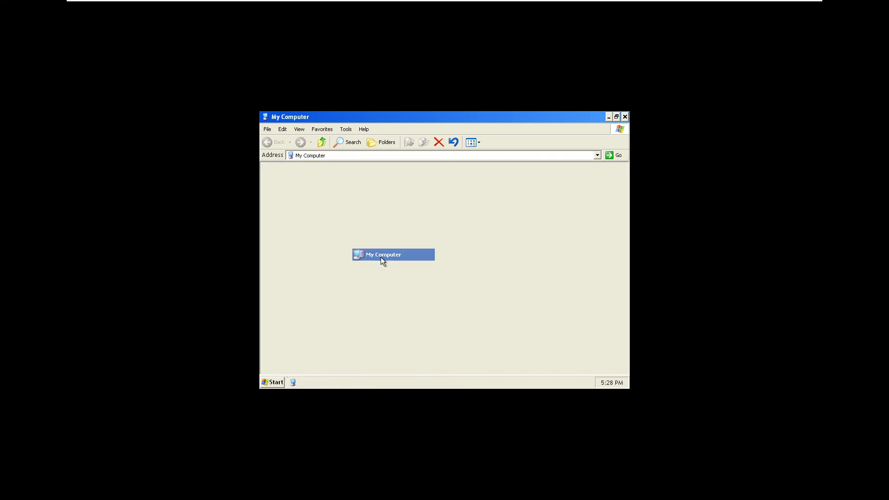
{"action": "left_click", "coordinate": [185, 5]}
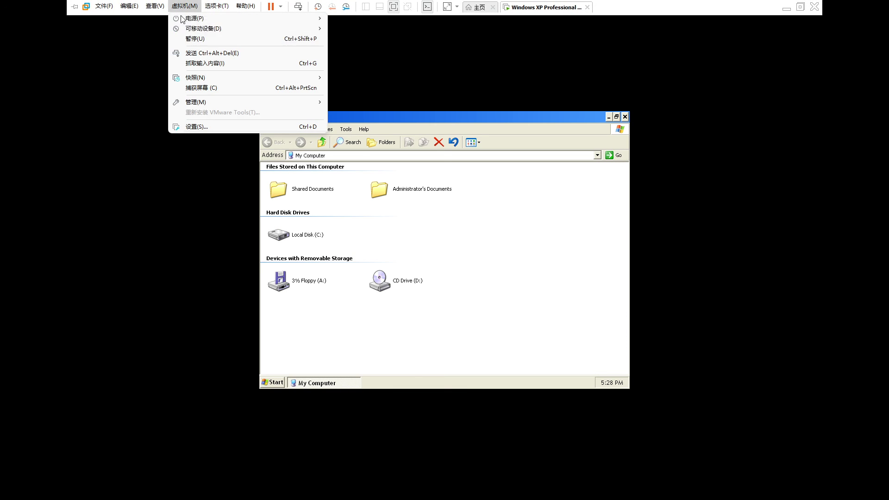
{"action": "left_click", "coordinate": [423, 28]}
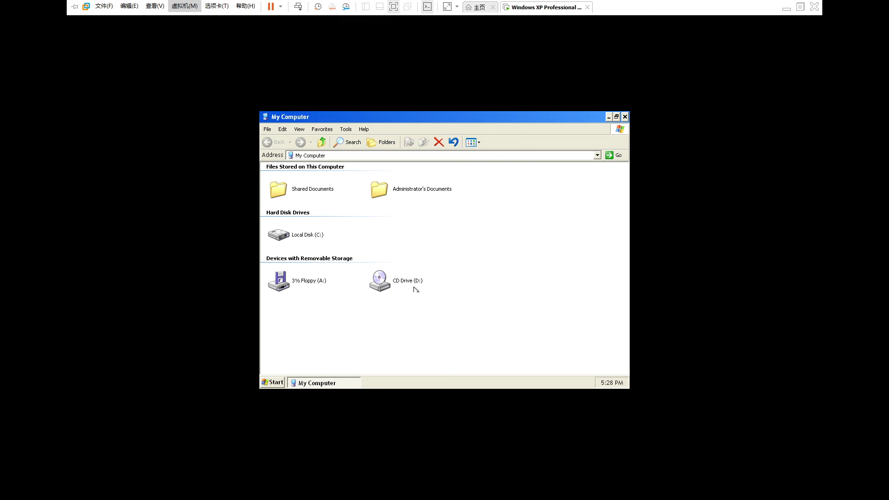
- Run the AntiWPA3 patch and enter the WGA/OGA hosts fix from the AntiWPA3.3 folder on drive D
{"action": "double_click", "coordinate": [390, 287]}
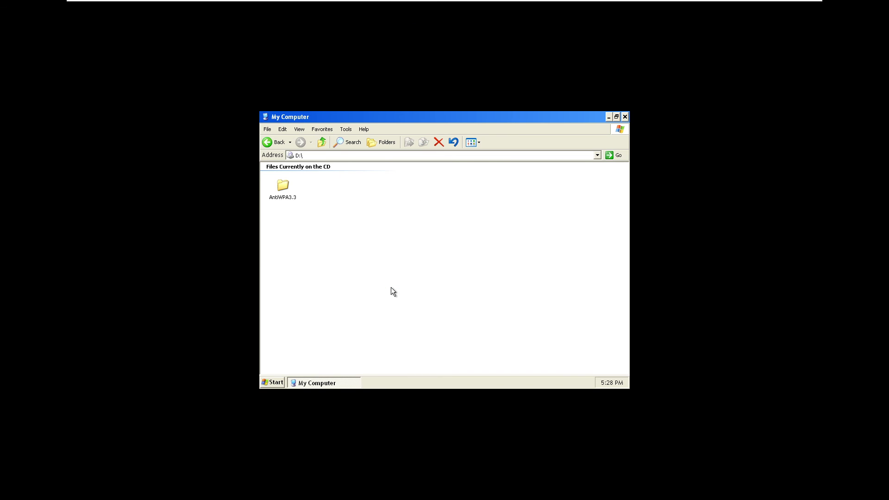
{"action": "double_click", "coordinate": [277, 183]}
{"action": "double_click", "coordinate": [353, 186]}
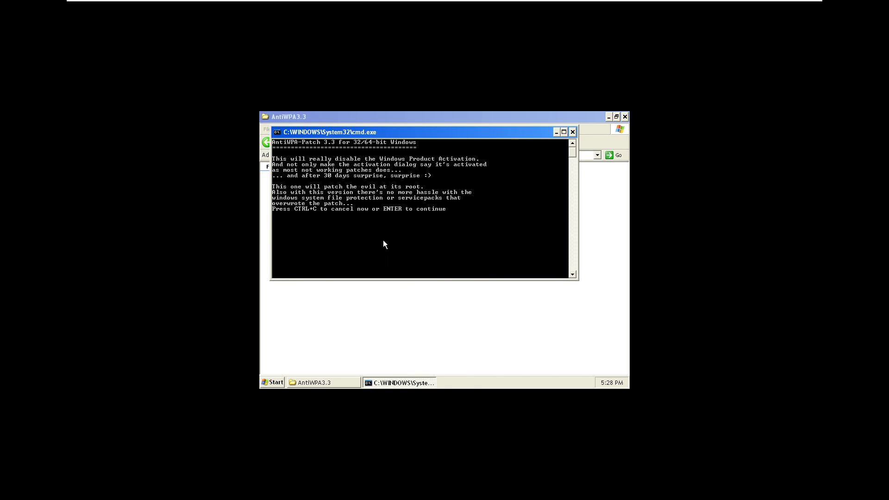
{"action": "key", "text": "Return"}
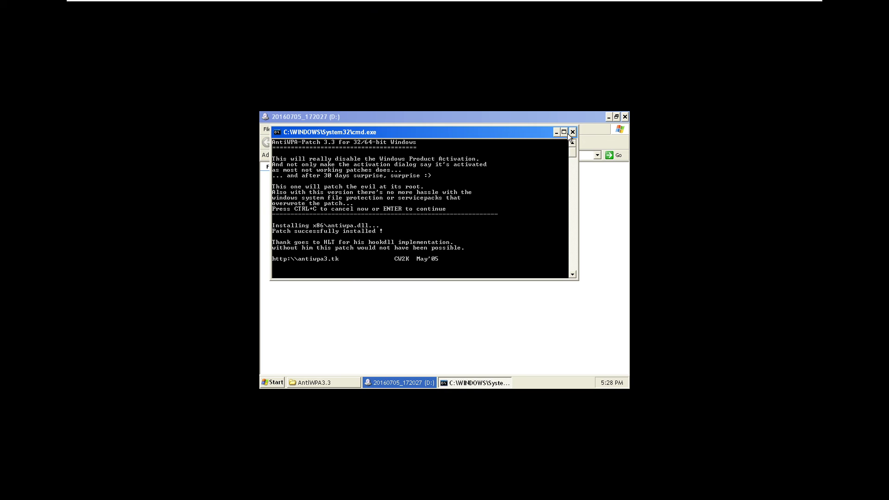
{"action": "left_click", "coordinate": [571, 133]}
{"action": "double_click", "coordinate": [454, 188]}
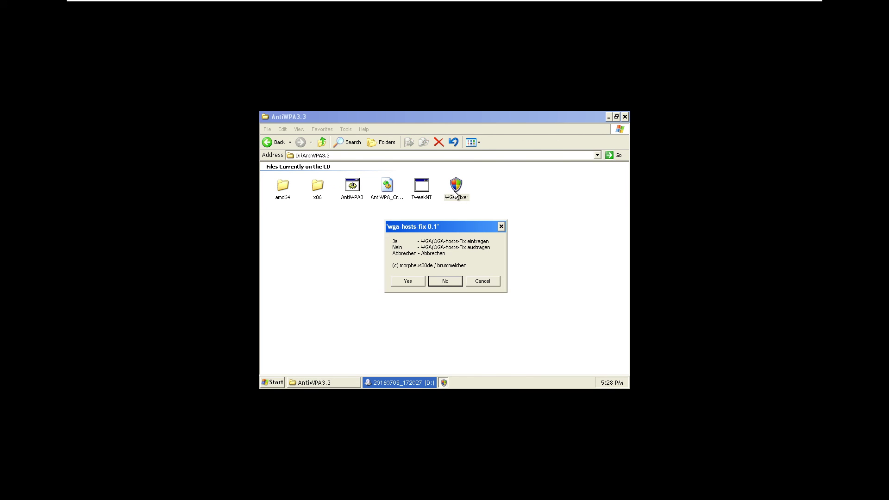
{"action": "left_click", "coordinate": [415, 285]}
- Remove the Windows timebomb with TweakNT and reboot the guest machine
{"action": "double_click", "coordinate": [422, 187]}
{"action": "left_click", "coordinate": [500, 293]}
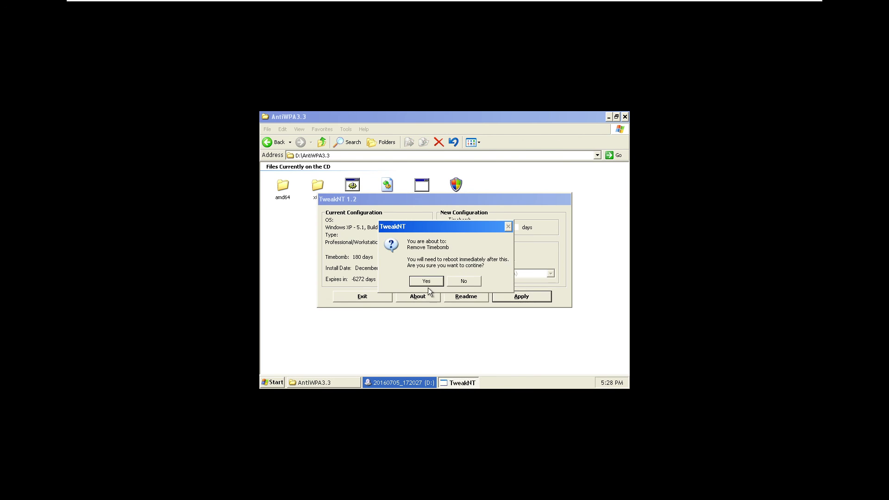
{"action": "left_click", "coordinate": [426, 281]}
{"action": "left_click", "coordinate": [425, 290]}
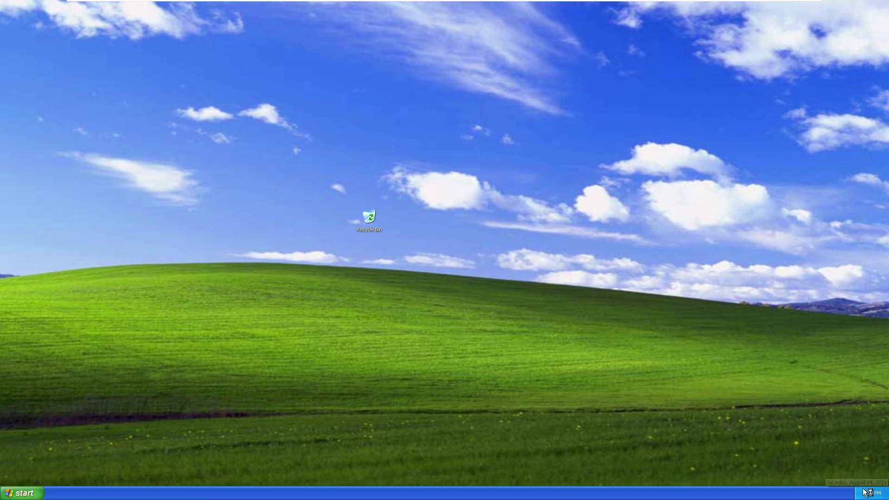
- Move the Recycle Bin to the upper-left corner of the desktop and dismiss the Display Settings notification
{"action": "left_click_drag", "start_coordinate": [340, 238], "coordinate": [112, 94]}
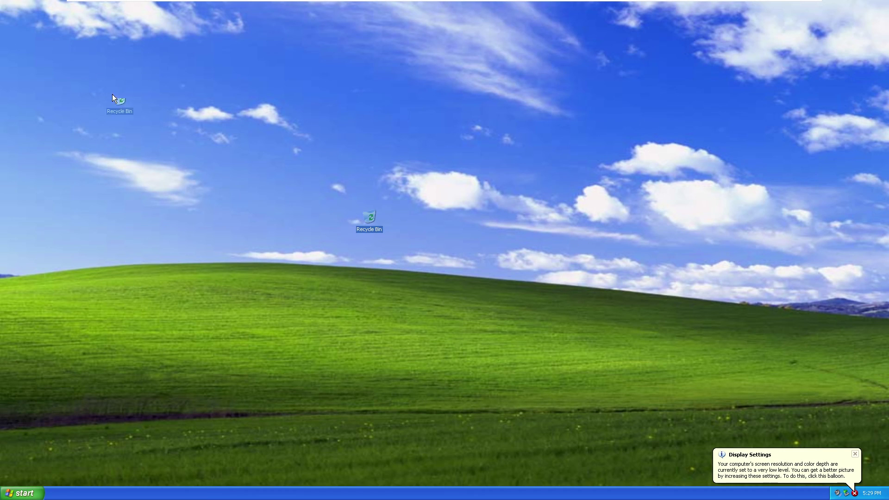
{"action": "left_click_drag", "start_coordinate": [18, 26], "coordinate": [18, 26]}
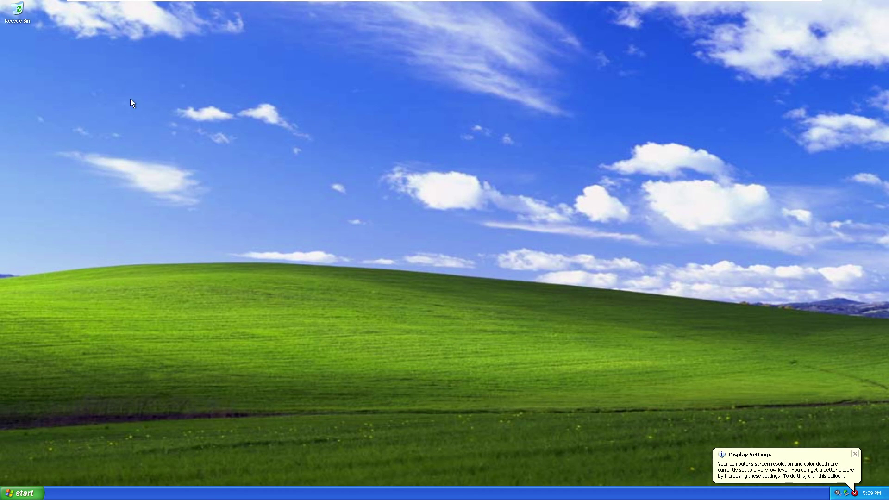
{"action": "left_click", "coordinate": [856, 454]}
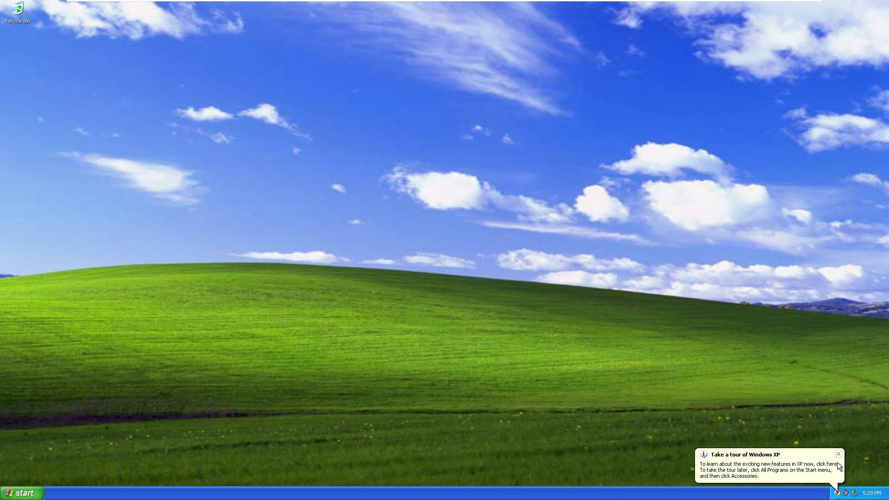
- Try to change the screen resolution to 800 by 600 pixels and keep it
{"action": "right_click", "coordinate": [712, 268]}
{"action": "left_click", "coordinate": [721, 326]}
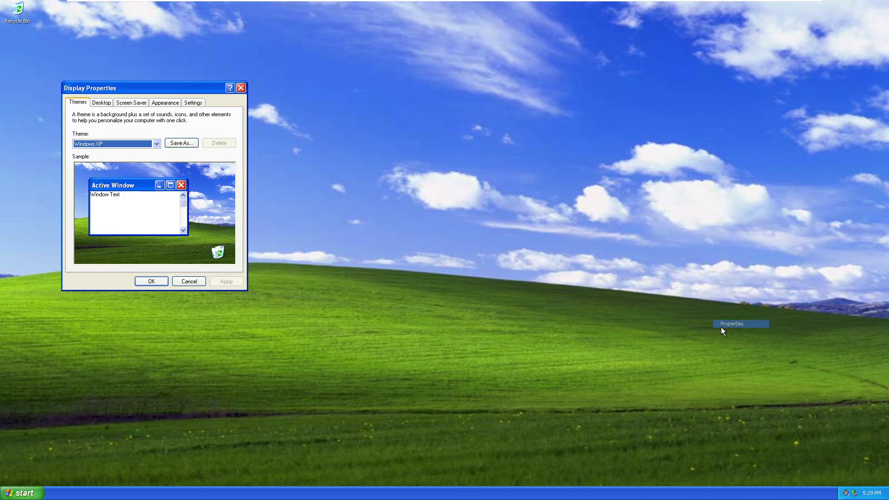
{"action": "left_click", "coordinate": [194, 102]}
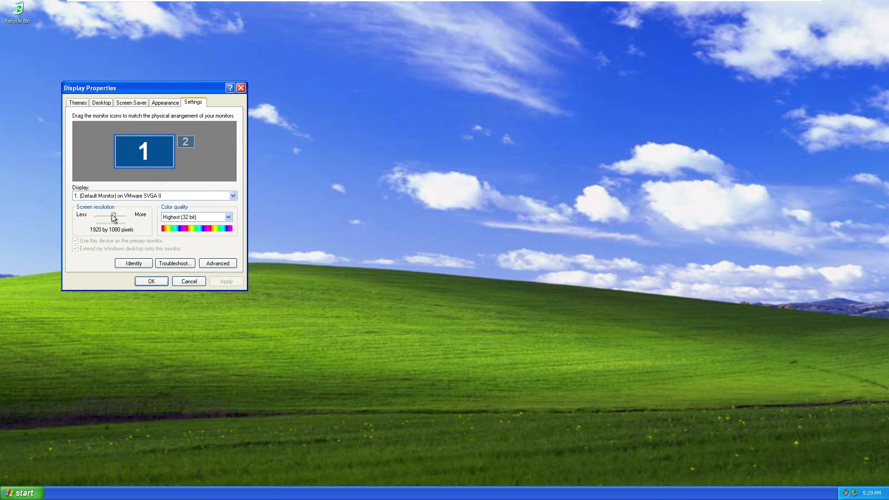
{"action": "left_click_drag", "start_coordinate": [113, 219], "coordinate": [94, 222]}
{"action": "left_click", "coordinate": [226, 281]}
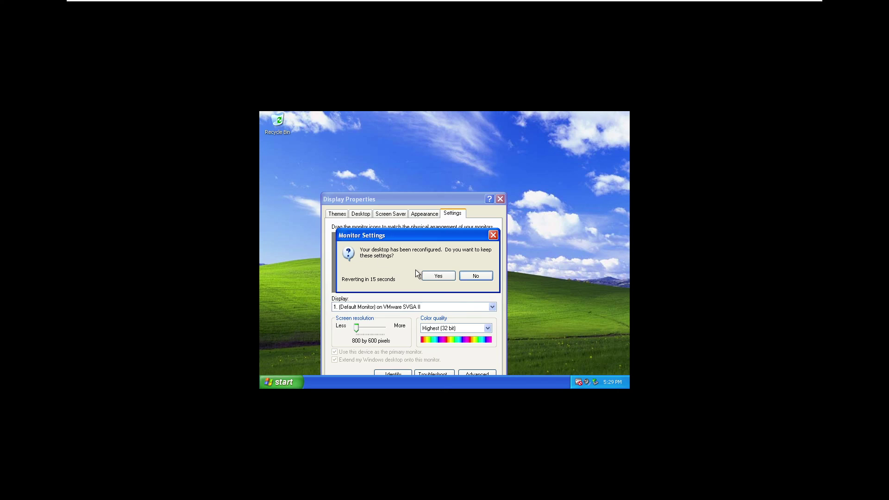
{"action": "left_click", "coordinate": [425, 273]}
- Identify the active monitor on screen and close the Display Properties dialog
{"action": "left_click", "coordinate": [396, 372]}
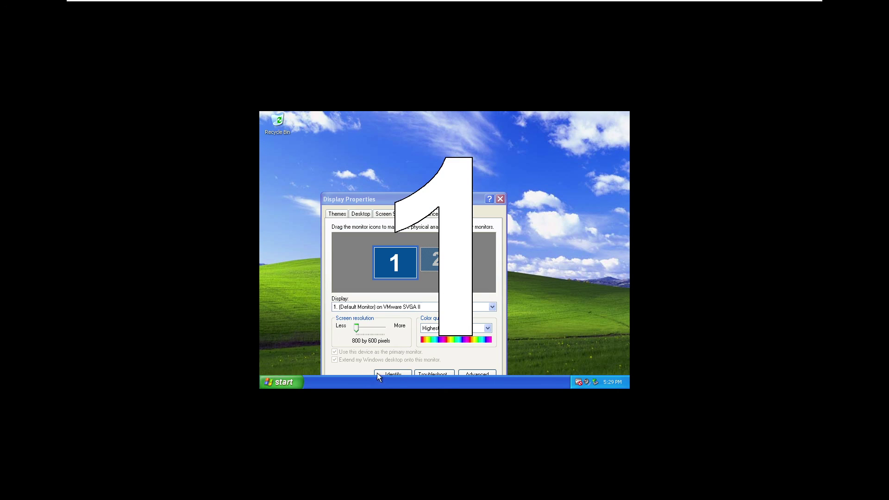
{"action": "left_click_drag", "start_coordinate": [381, 199], "coordinate": [389, 131]}
{"action": "left_click", "coordinate": [459, 335]}
{"action": "left_click", "coordinate": [273, 382]}
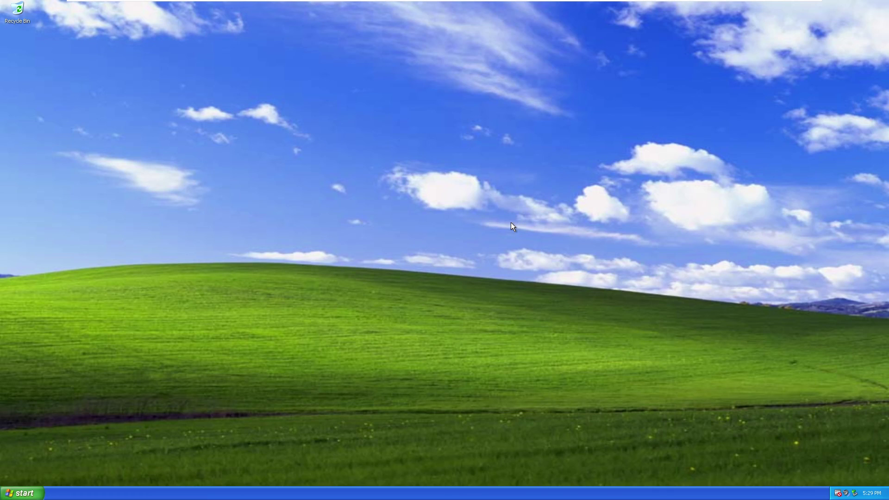
- Set the screen resolution to 800 by 600 pixels in Display Properties, keep the new settings and close the dialog
{"action": "right_click", "coordinate": [436, 182]}
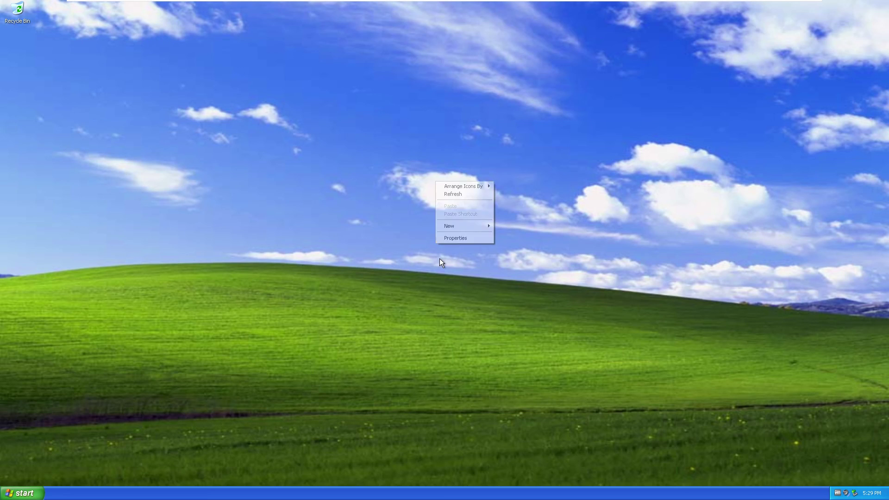
{"action": "left_click", "coordinate": [458, 237]}
{"action": "left_click", "coordinate": [164, 62]}
{"action": "left_click_drag", "start_coordinate": [81, 176], "coordinate": [44, 185]}
{"action": "left_click", "coordinate": [191, 242]}
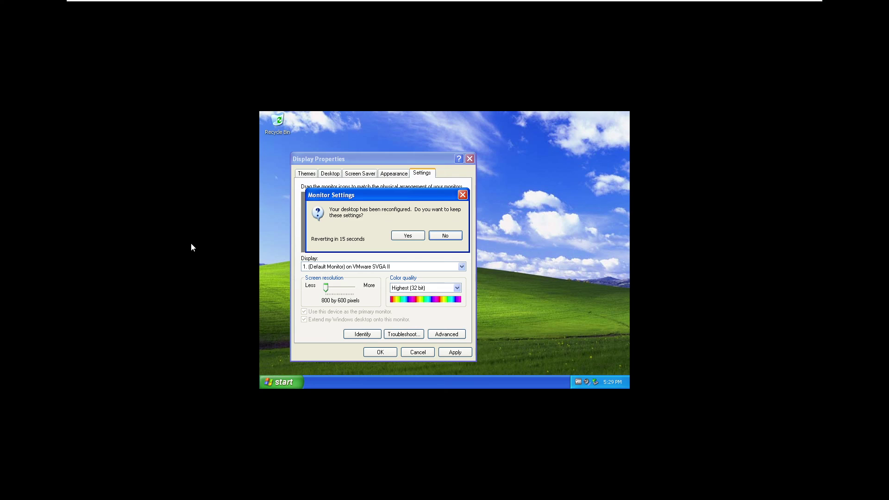
{"action": "left_click", "coordinate": [406, 237]}
{"action": "left_click", "coordinate": [374, 350]}
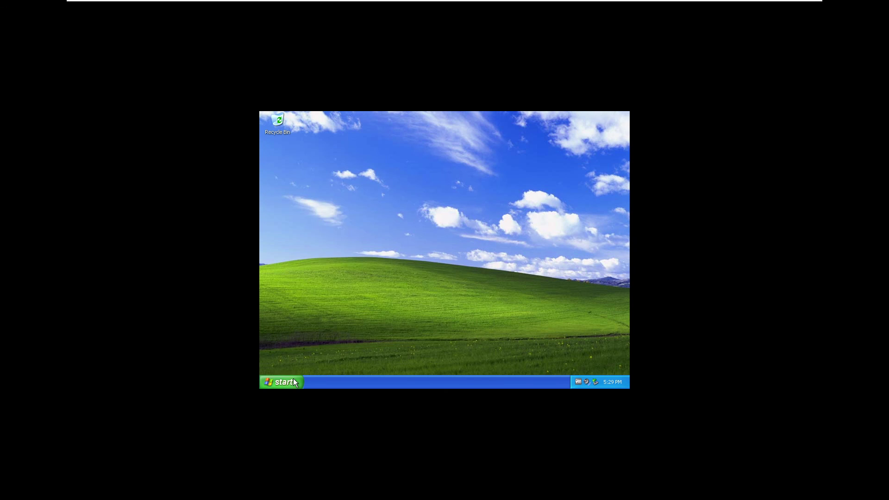
{"action": "left_click", "coordinate": [292, 382]}
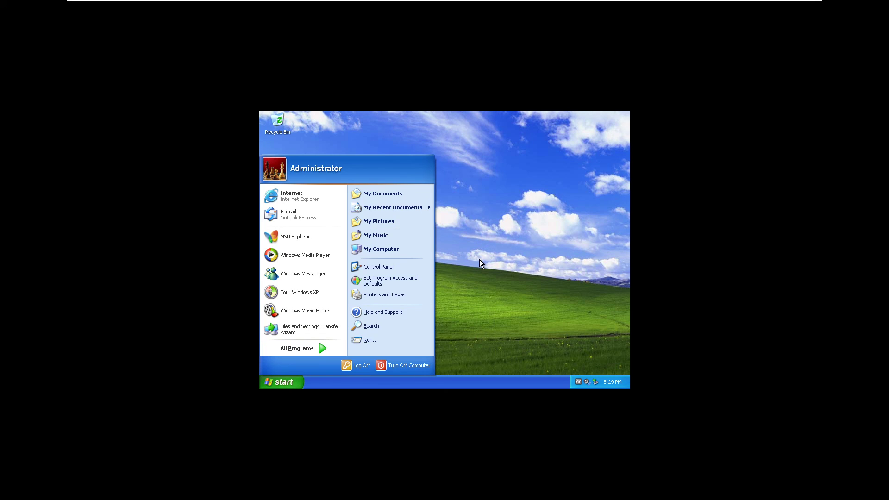
{"action": "left_click", "coordinate": [486, 244]}
- Set the screen resolution to 1920 by 1080 pixels, keep the new settings, and dismiss the automatic updates notification
{"action": "right_click", "coordinate": [480, 225]}
{"action": "left_click", "coordinate": [495, 279]}
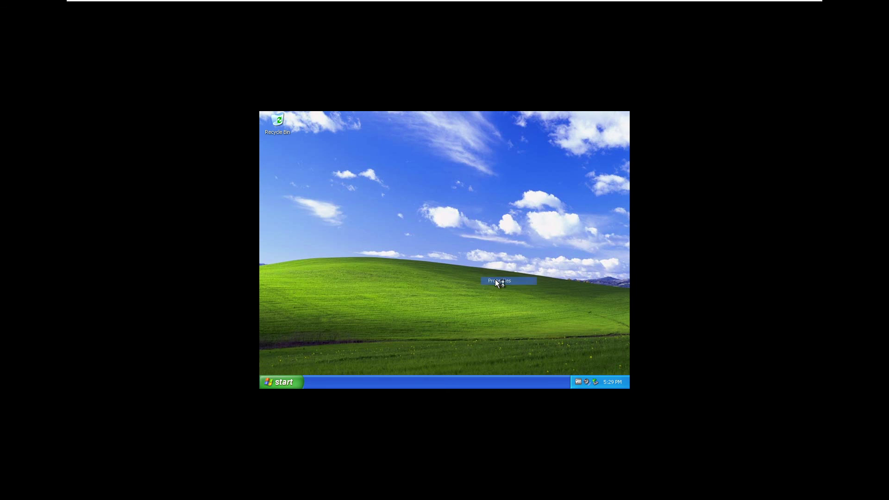
{"action": "left_click", "coordinate": [401, 147]}
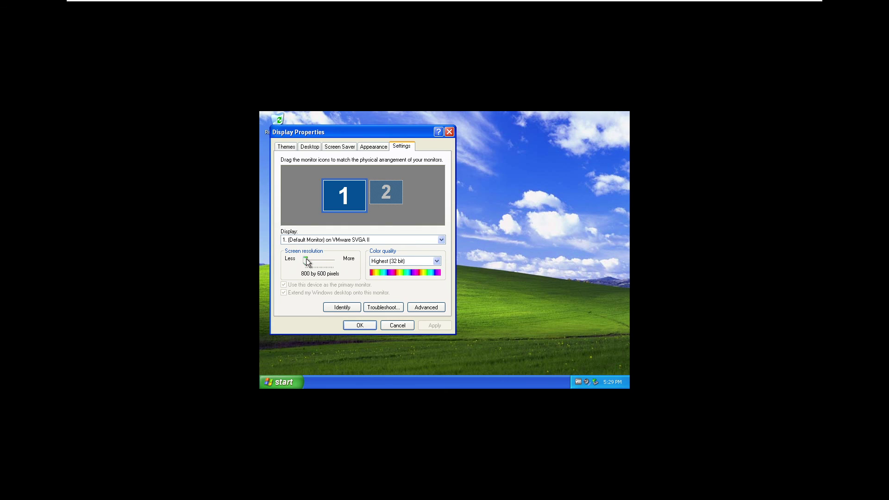
{"action": "left_click_drag", "start_coordinate": [305, 260], "coordinate": [329, 262]}
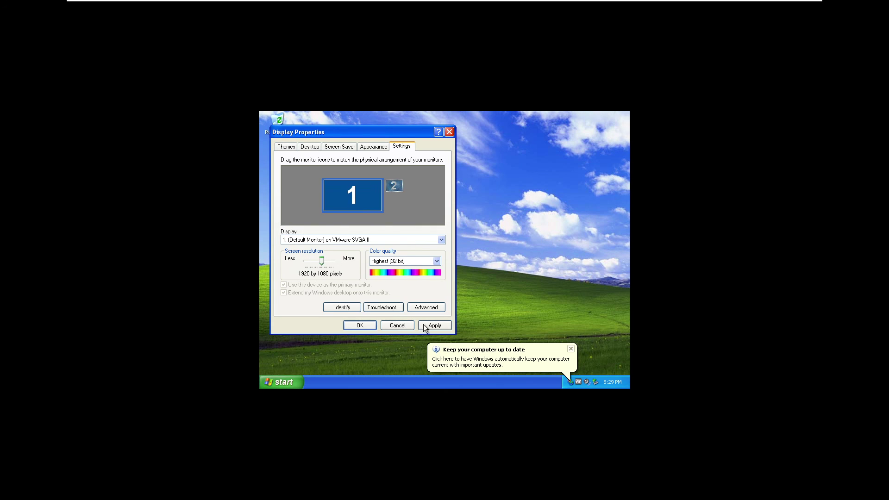
{"action": "left_click", "coordinate": [423, 325]}
{"action": "left_click", "coordinate": [130, 99]}
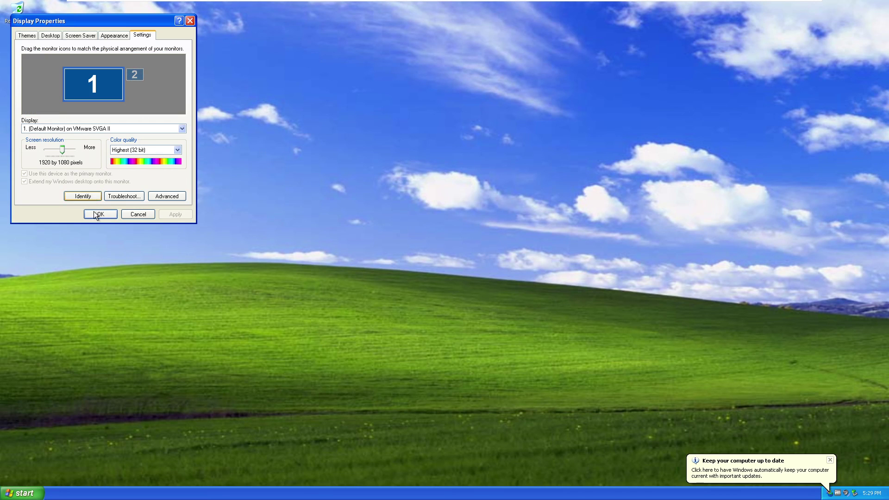
{"action": "left_click", "coordinate": [93, 211]}
{"action": "left_click", "coordinate": [831, 461]}
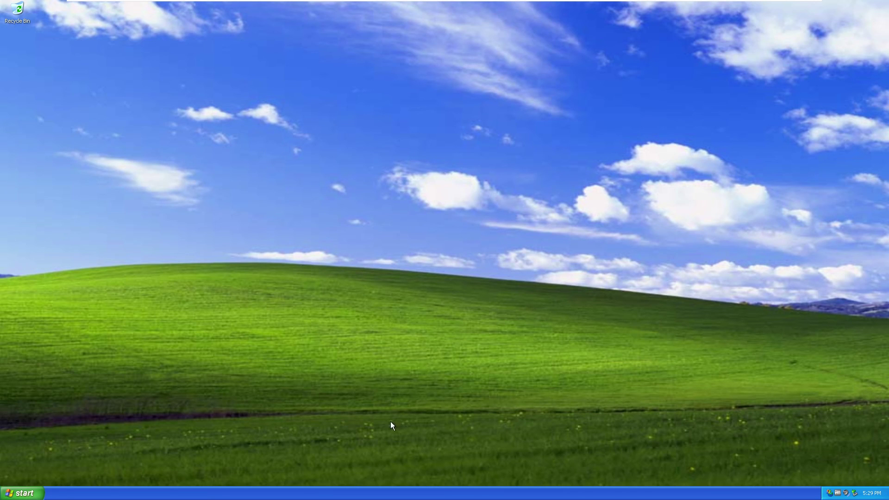
- Run winver, move the About Windows dialog to the middle of the desktop to check the version, and close it
{"action": "key", "text": "super+r"}
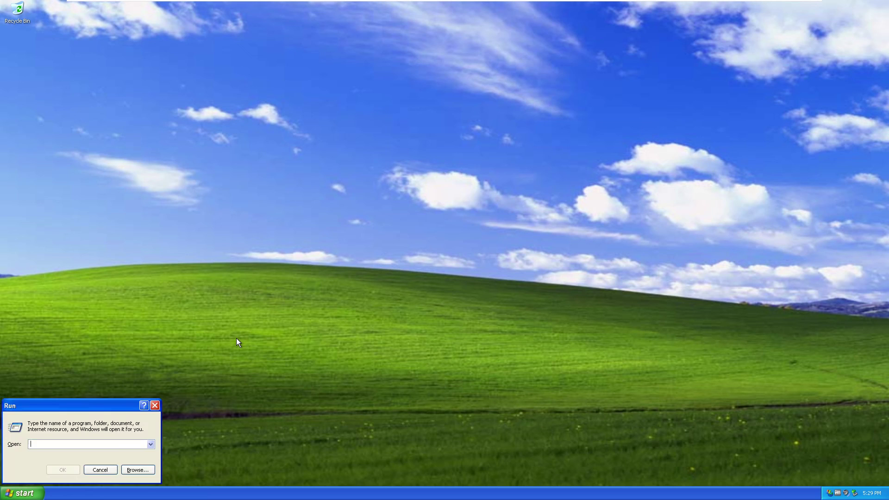
{"action": "type", "text": "winver"}
{"action": "key", "text": "Return"}
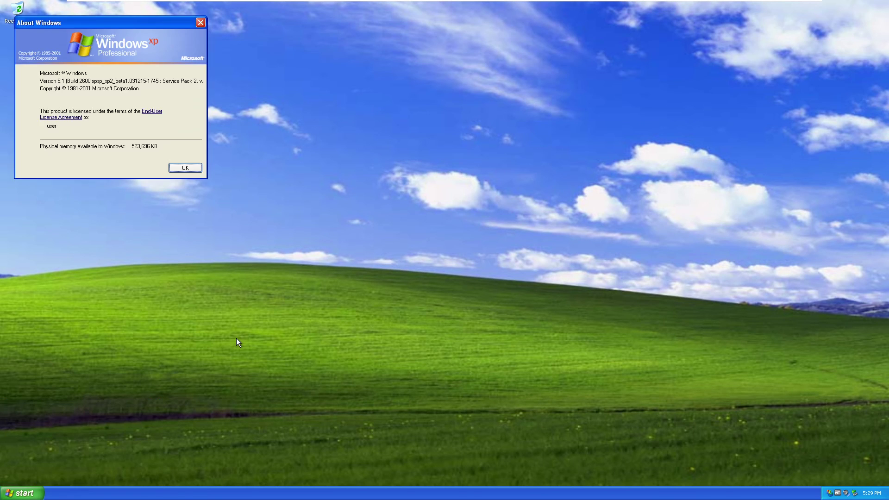
{"action": "left_click_drag", "start_coordinate": [68, 24], "coordinate": [394, 176]}
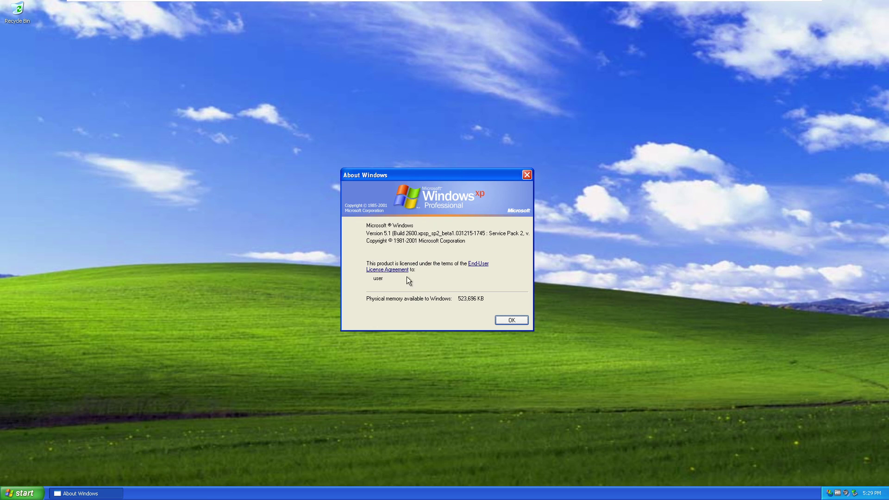
{"action": "left_click", "coordinate": [511, 322]}
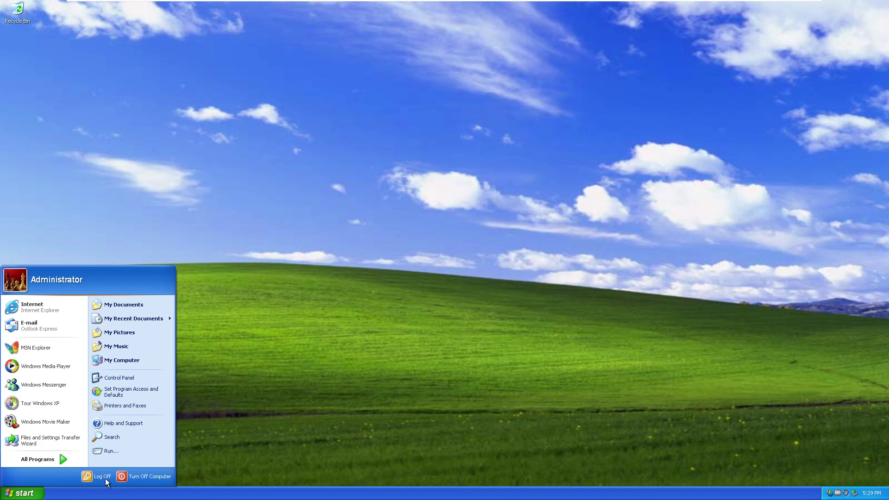
- Turn off the Windows XP guest machine
{"action": "left_click", "coordinate": [134, 477]}
{"action": "left_click", "coordinate": [446, 185]}
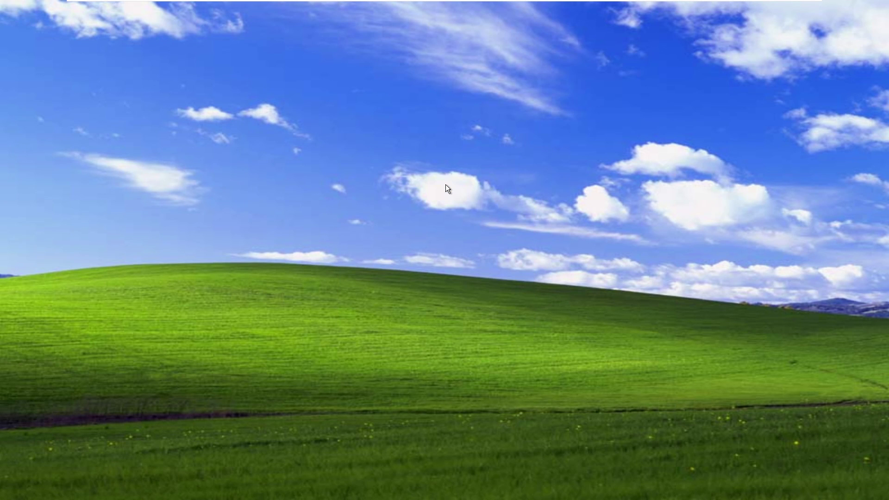